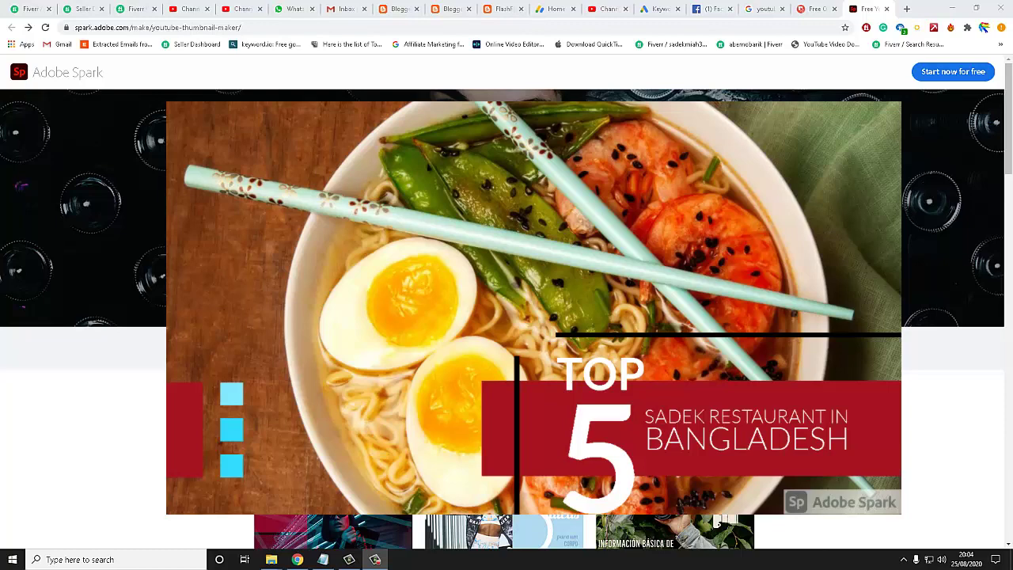
Step: Open the 'TOP 5 RAMEN RESTAURANT IN TOKYO' example as an editable template and dismiss the notifications prompt
scroll(855, 427, down, 1)
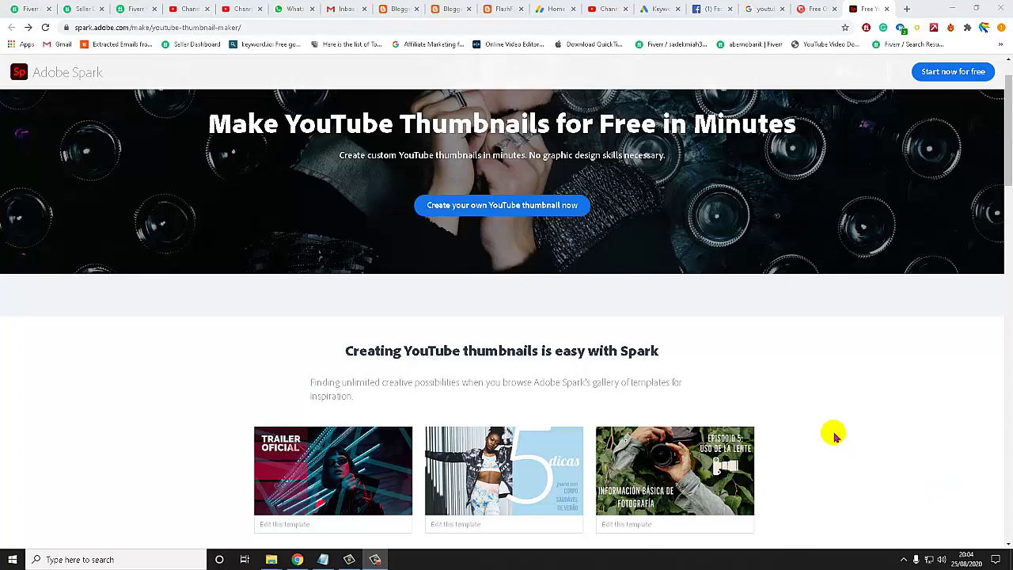
scroll(831, 427, down, 2)
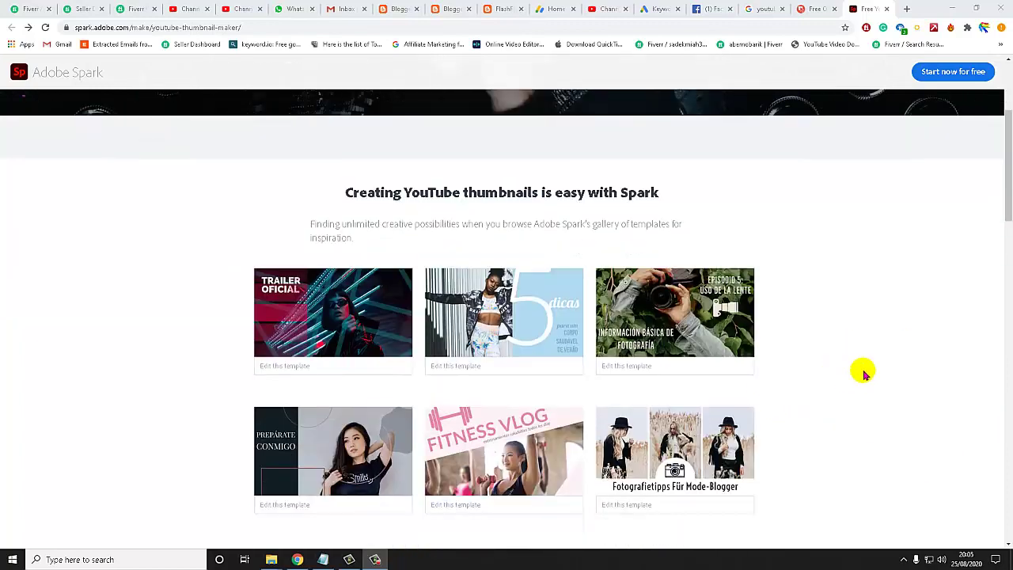
scroll(822, 377, up, 3)
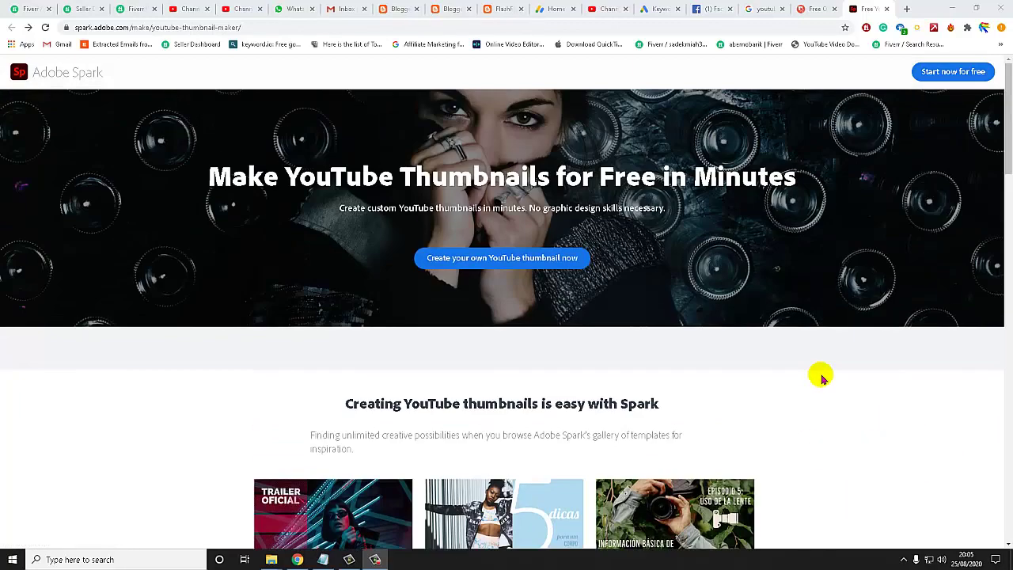
scroll(787, 372, down, 5)
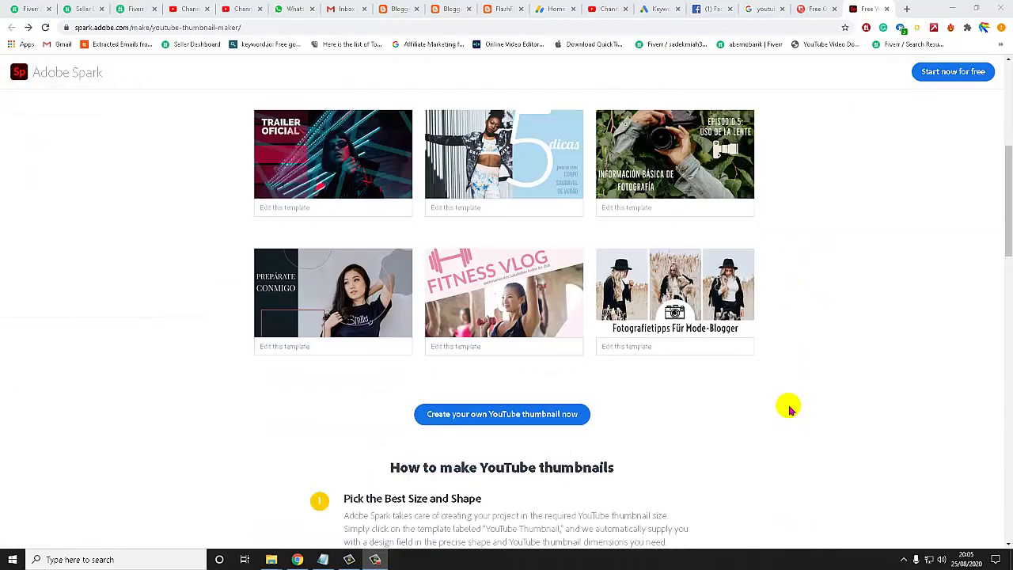
scroll(787, 405, down, 2)
scroll(782, 395, down, 3)
scroll(778, 390, down, 5)
scroll(778, 389, down, 2)
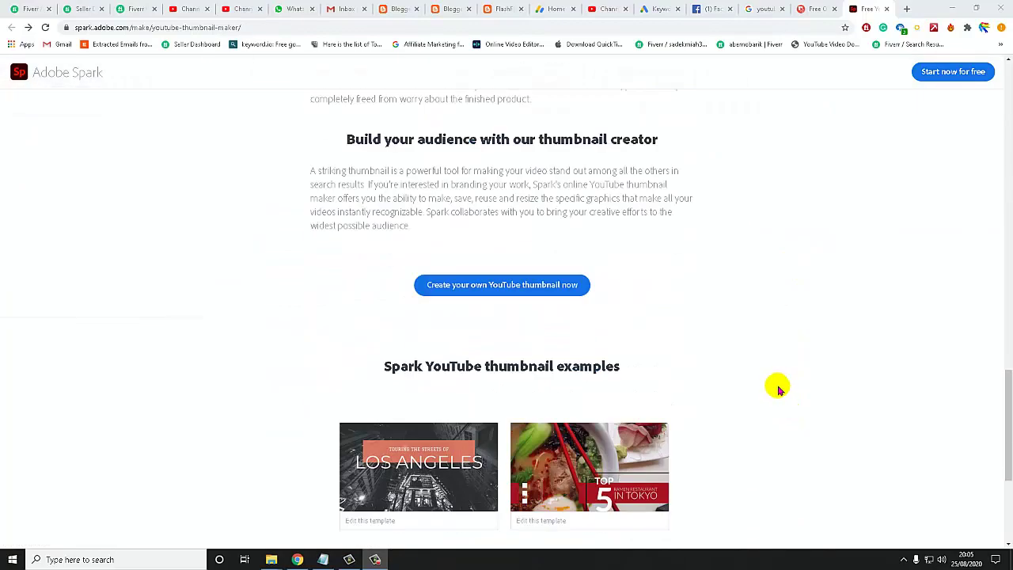
scroll(794, 378, down, 2)
scroll(741, 355, up, 2)
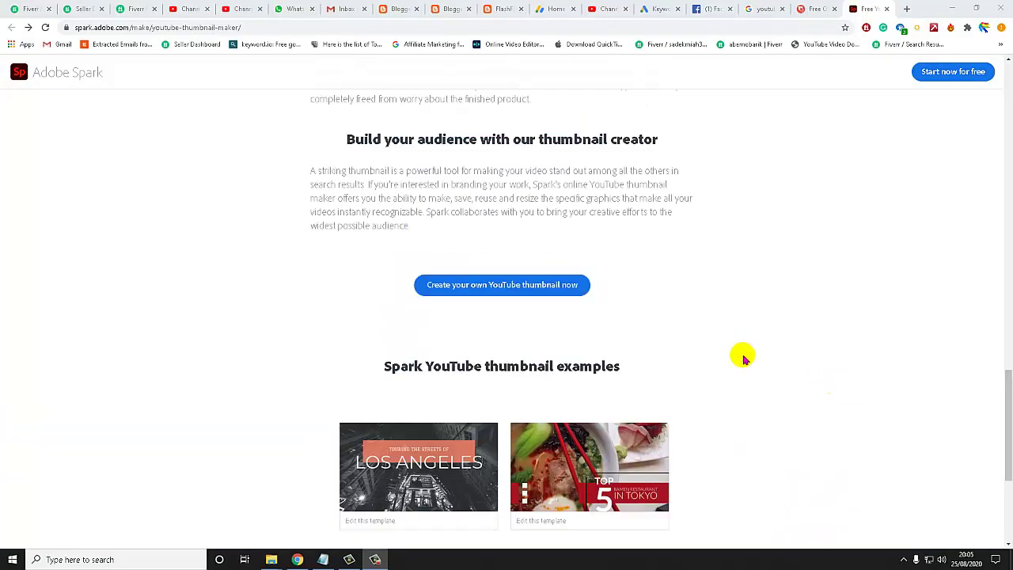
scroll(766, 357, up, 4)
scroll(751, 366, up, 3)
scroll(750, 366, up, 4)
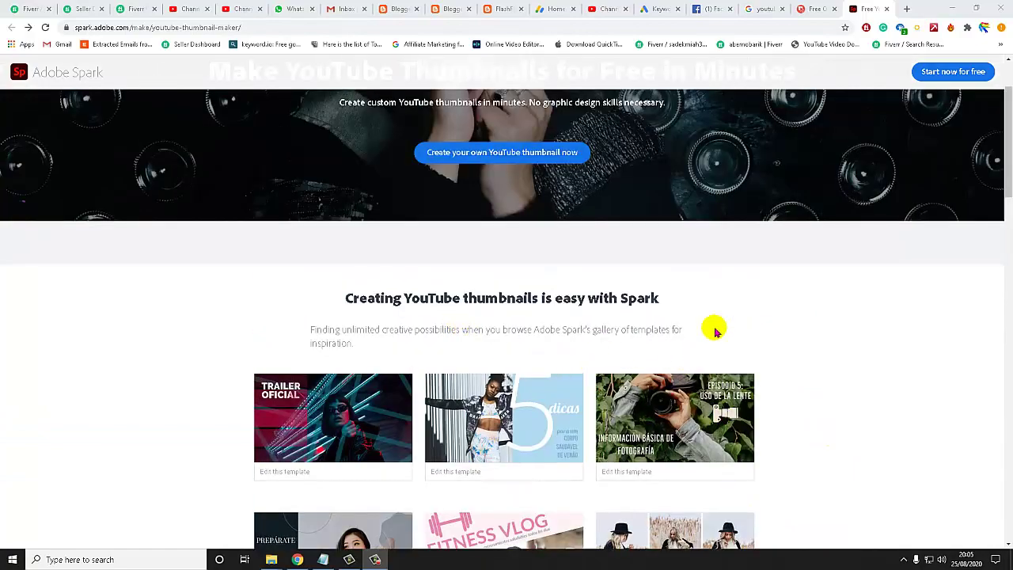
scroll(487, 376, down, 1)
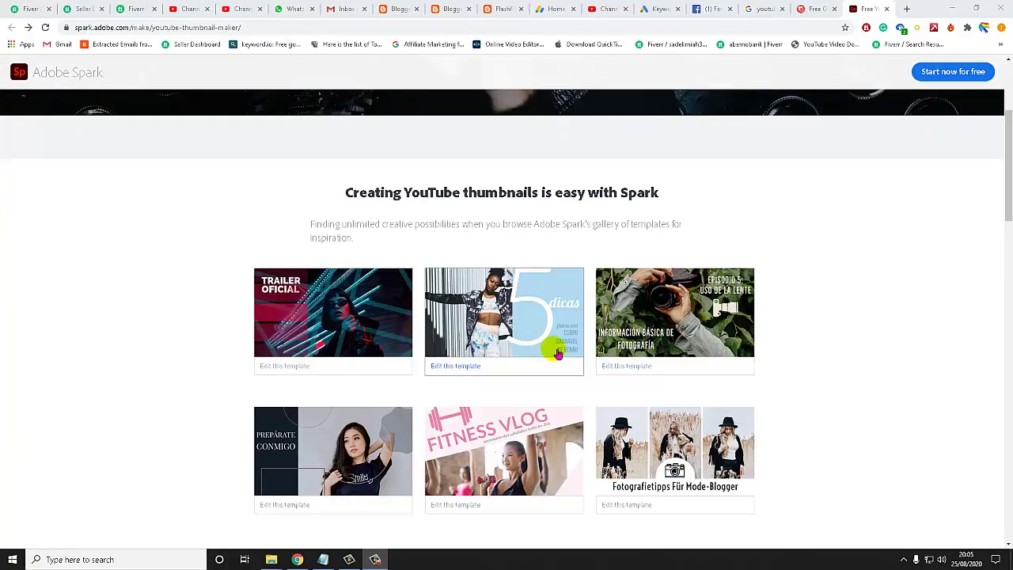
scroll(570, 378, down, 2)
scroll(658, 414, down, 3)
scroll(663, 402, down, 4)
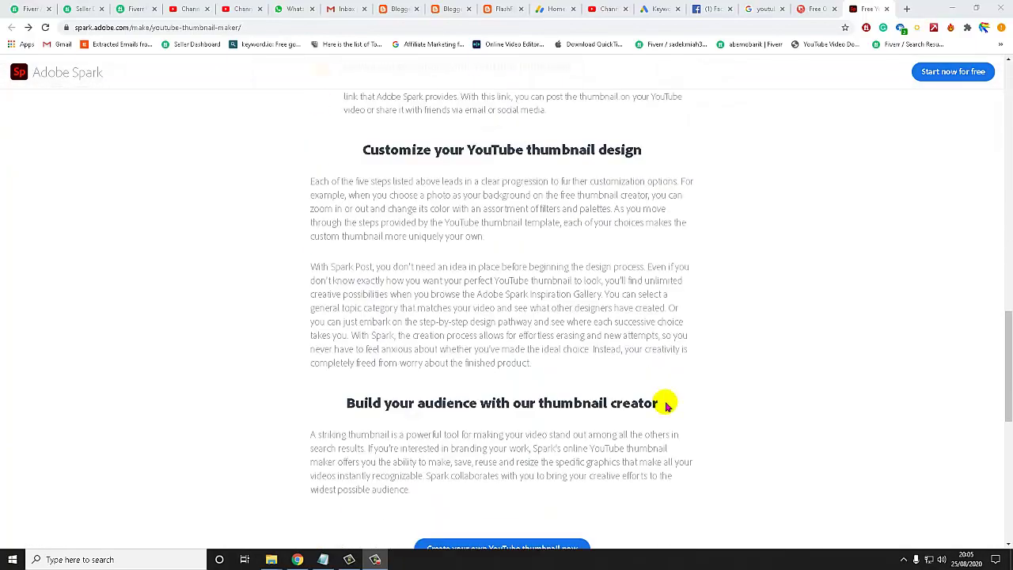
scroll(667, 394, down, 2)
scroll(667, 393, down, 2)
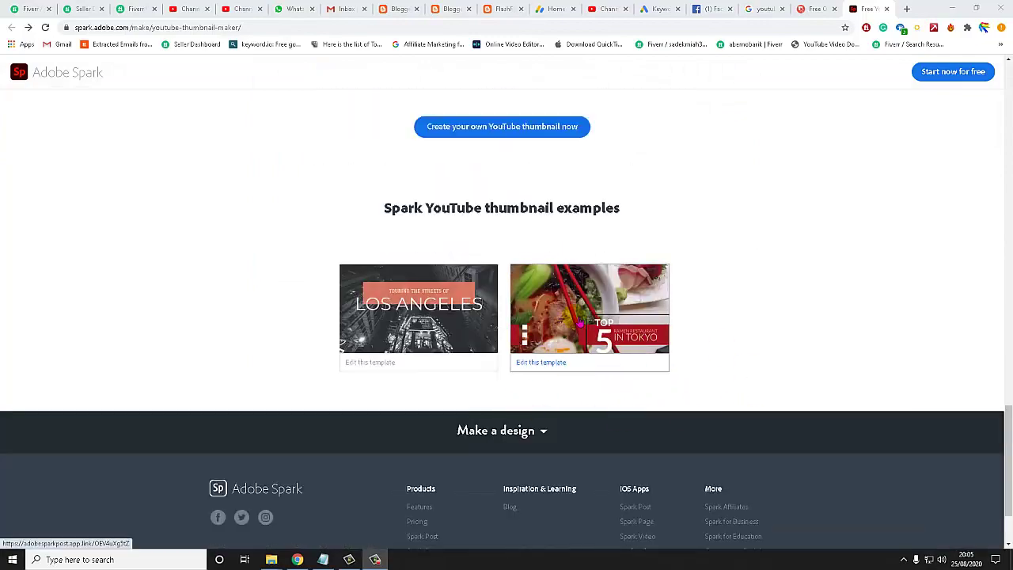
scroll(640, 296, up, 1)
scroll(641, 296, up, 5)
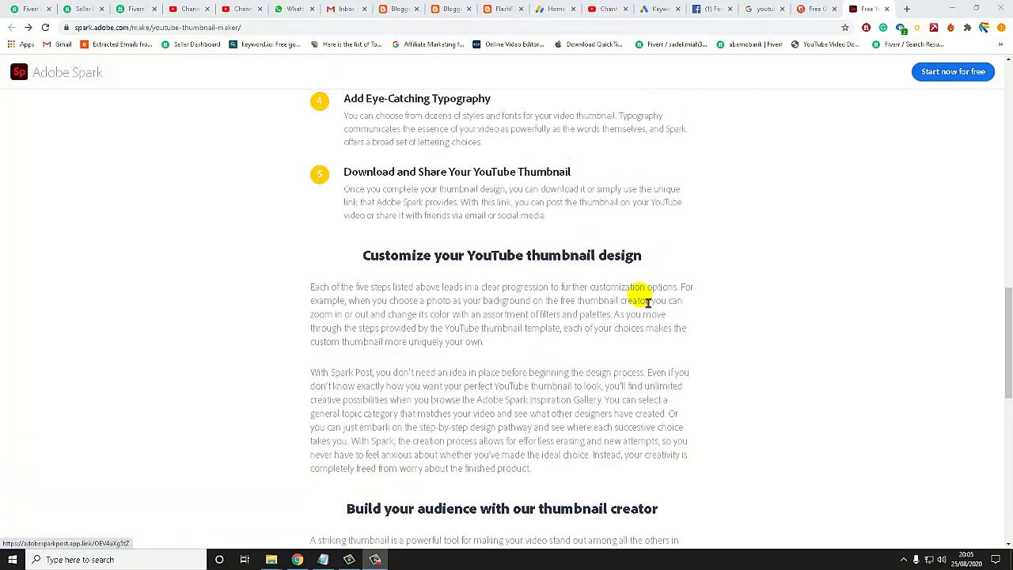
scroll(642, 298, up, 5)
scroll(641, 297, up, 2)
scroll(592, 313, up, 2)
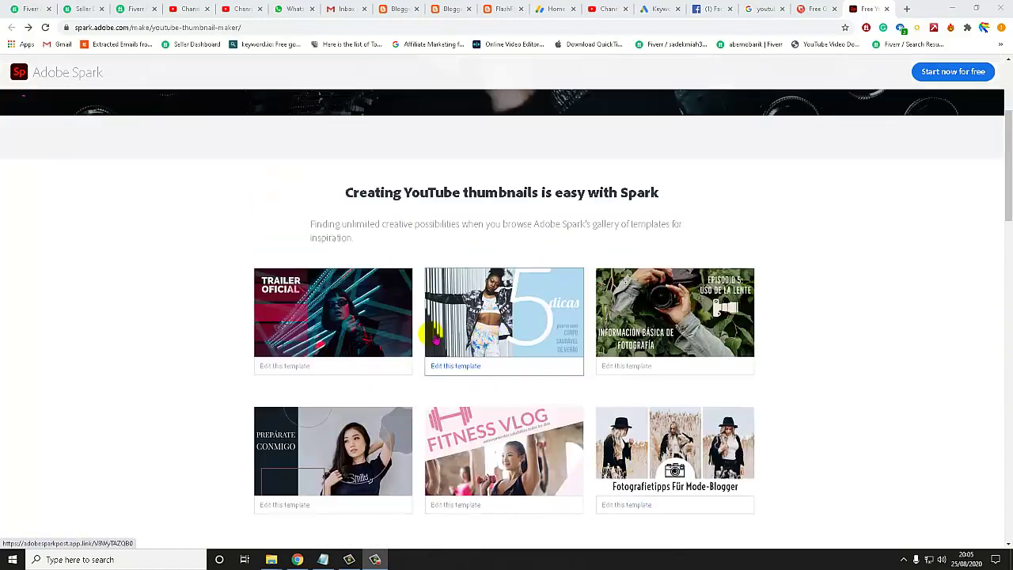
scroll(373, 391, down, 1)
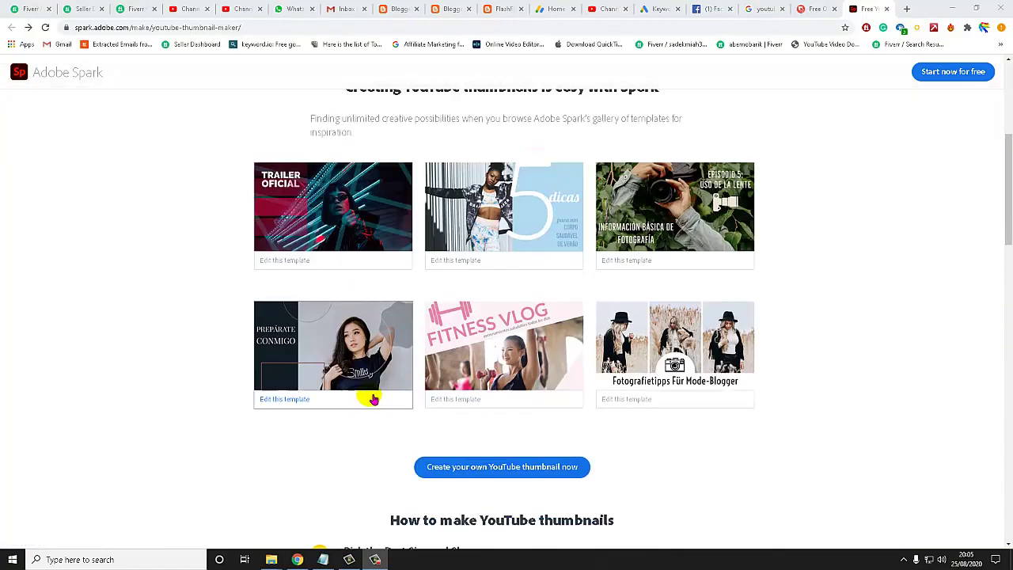
scroll(411, 400, down, 2)
scroll(575, 357, down, 5)
scroll(579, 357, down, 5)
click(582, 224)
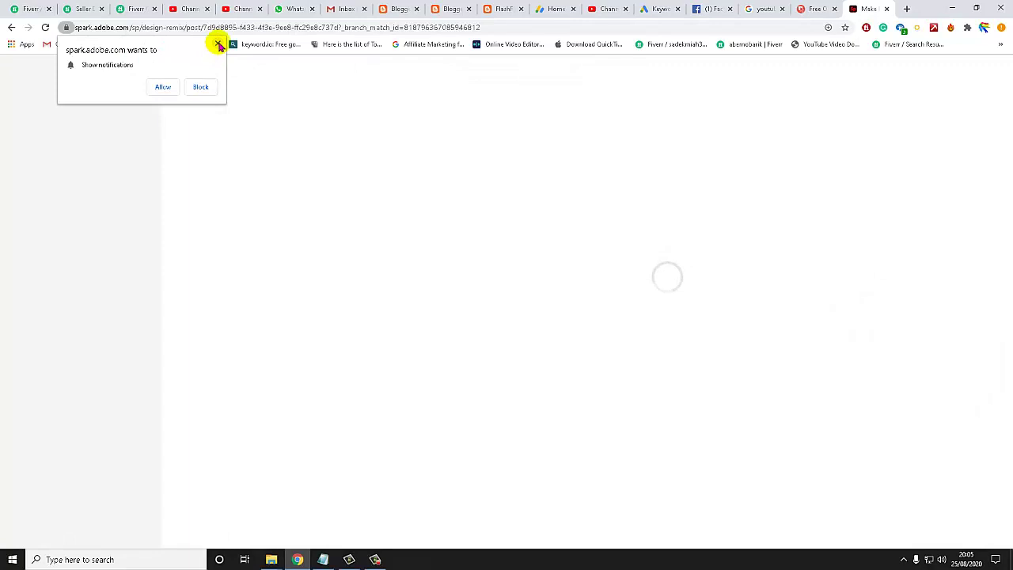
click(217, 43)
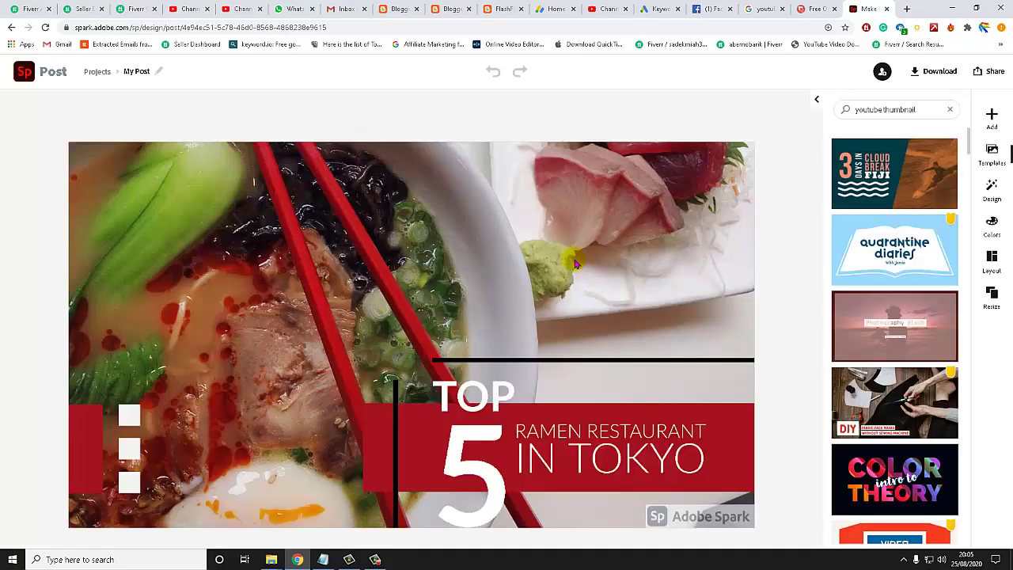
scroll(877, 303, down, 3)
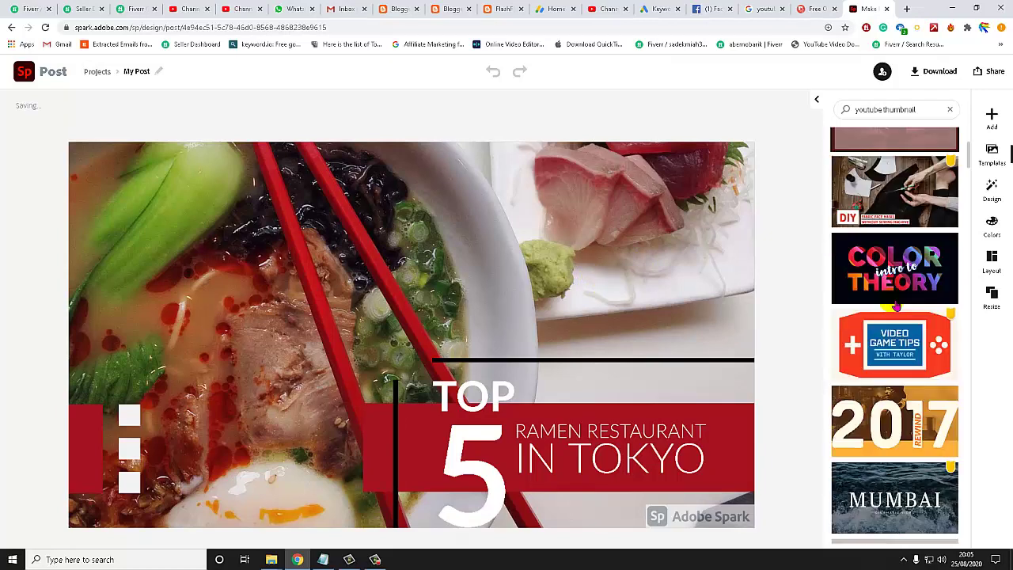
scroll(877, 303, down, 4)
scroll(877, 304, down, 3)
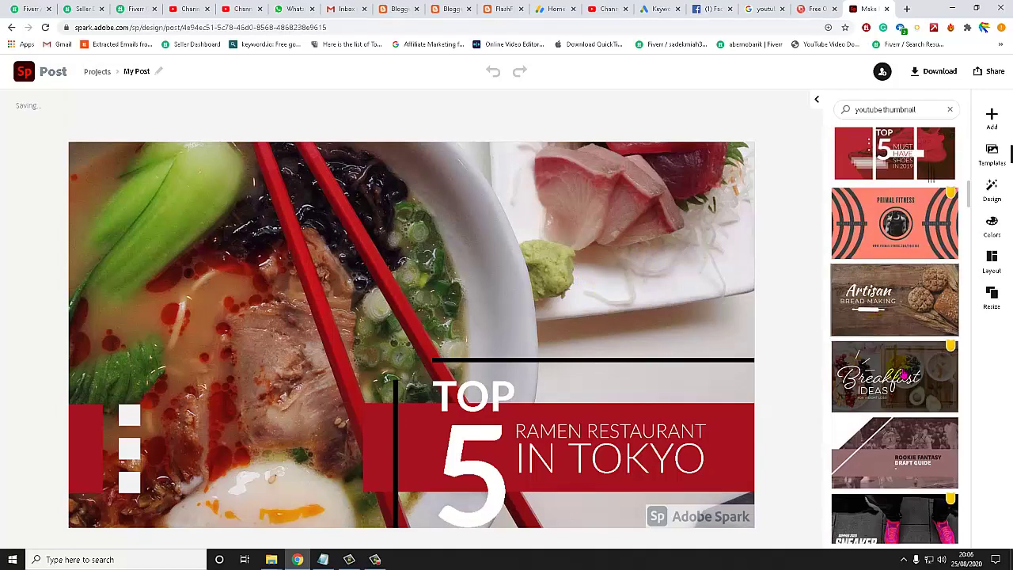
scroll(877, 303, up, 3)
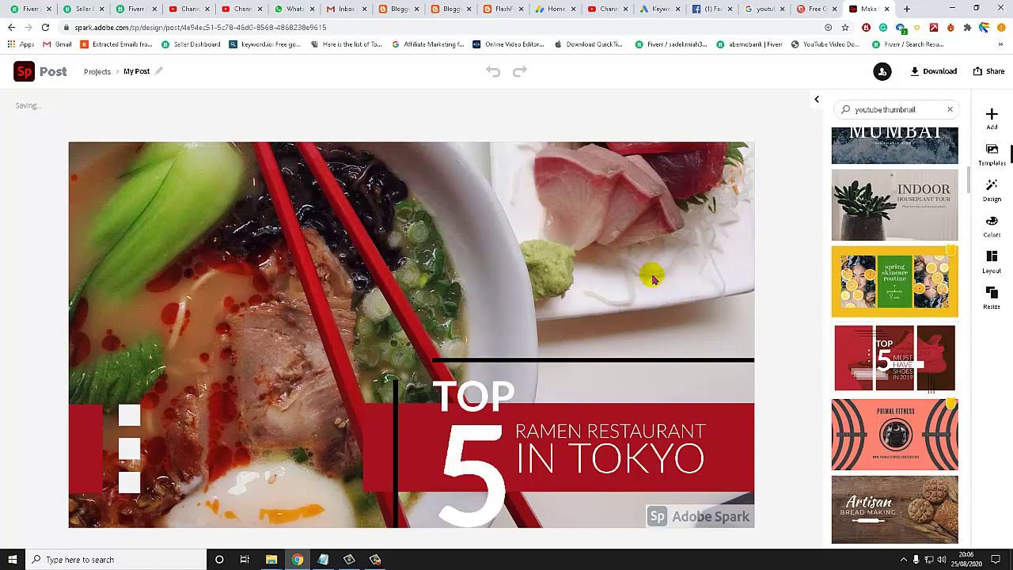
scroll(942, 411, down, 3)
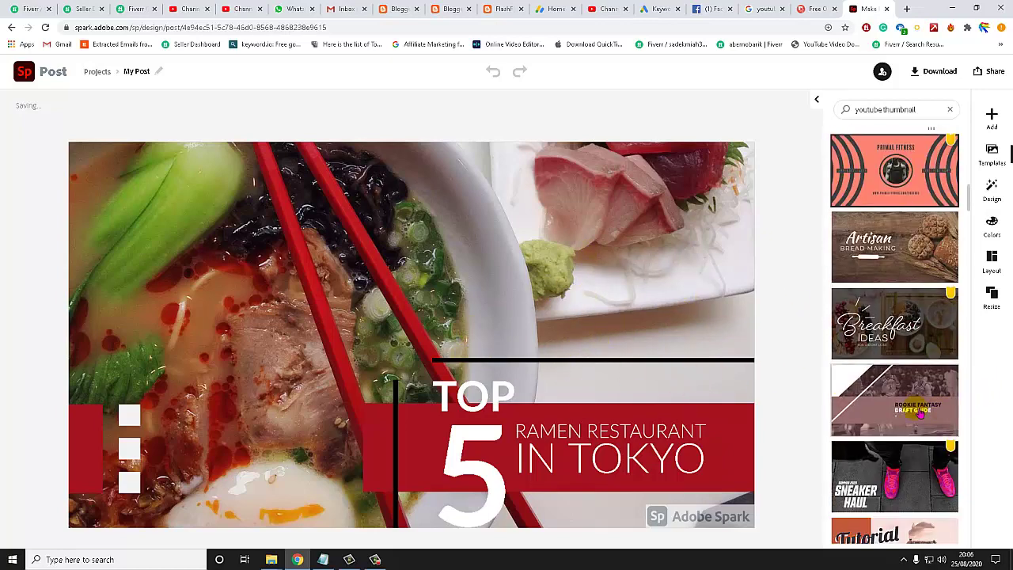
scroll(894, 356, down, 1)
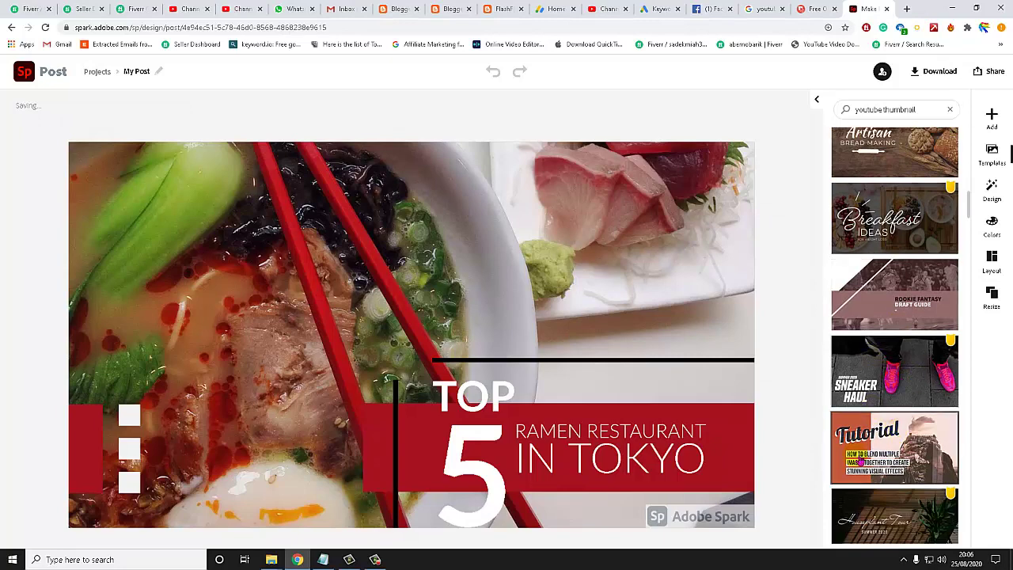
scroll(869, 441, down, 2)
scroll(869, 442, down, 1)
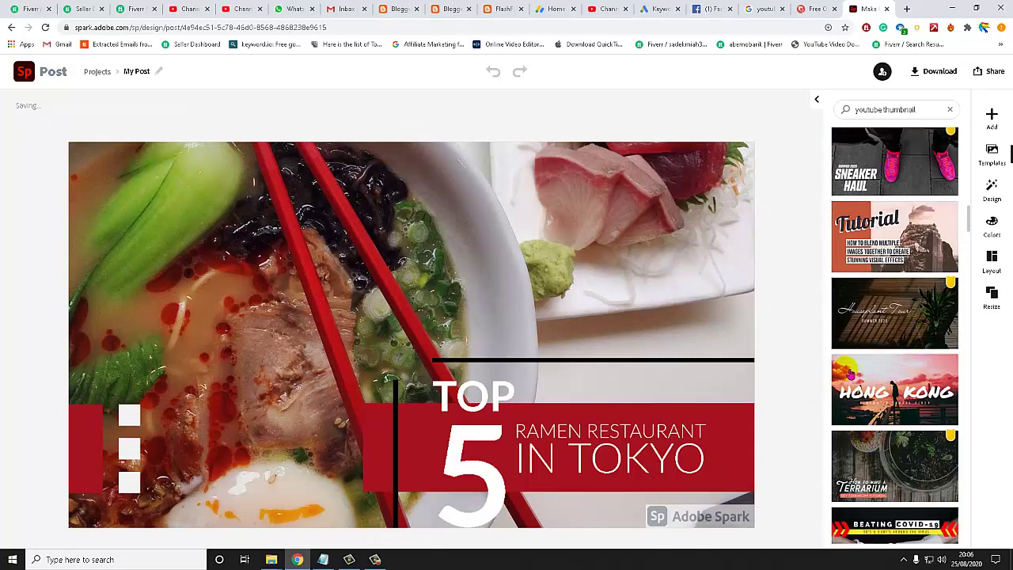
scroll(895, 333, down, 3)
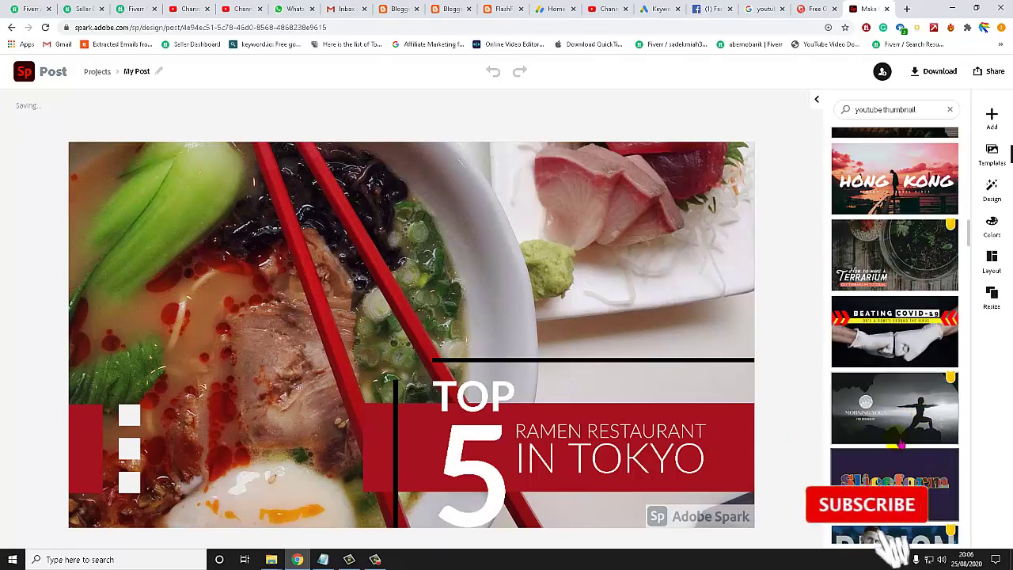
scroll(894, 332, down, 1)
scroll(895, 333, down, 1)
scroll(894, 333, down, 3)
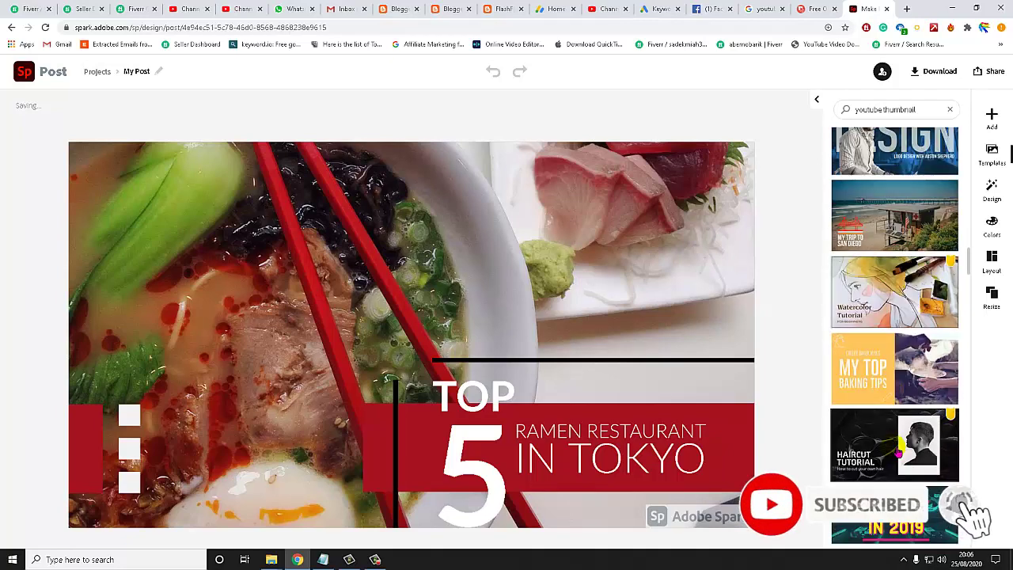
scroll(915, 449, down, 1)
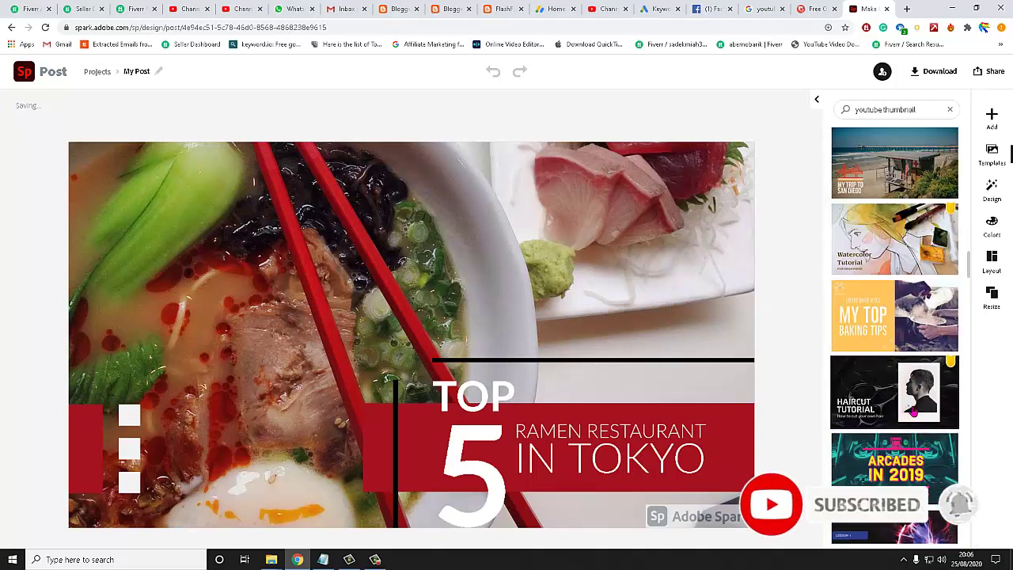
click(908, 412)
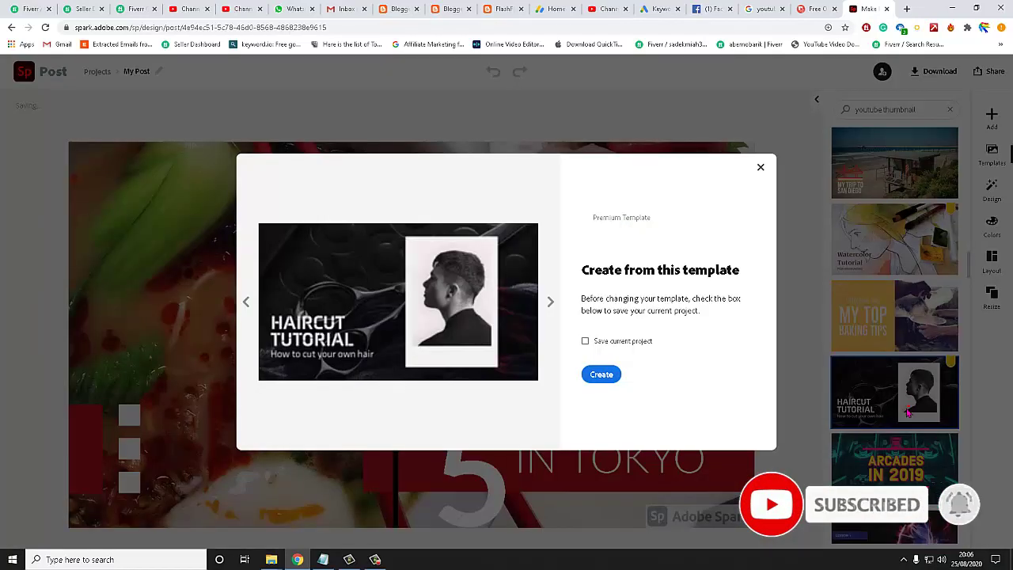
click(606, 377)
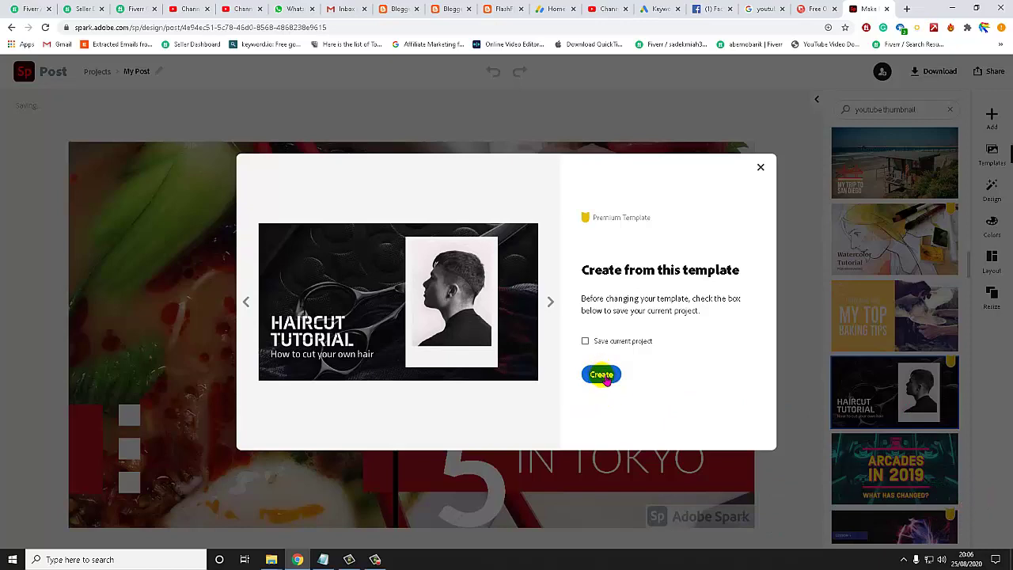
click(760, 167)
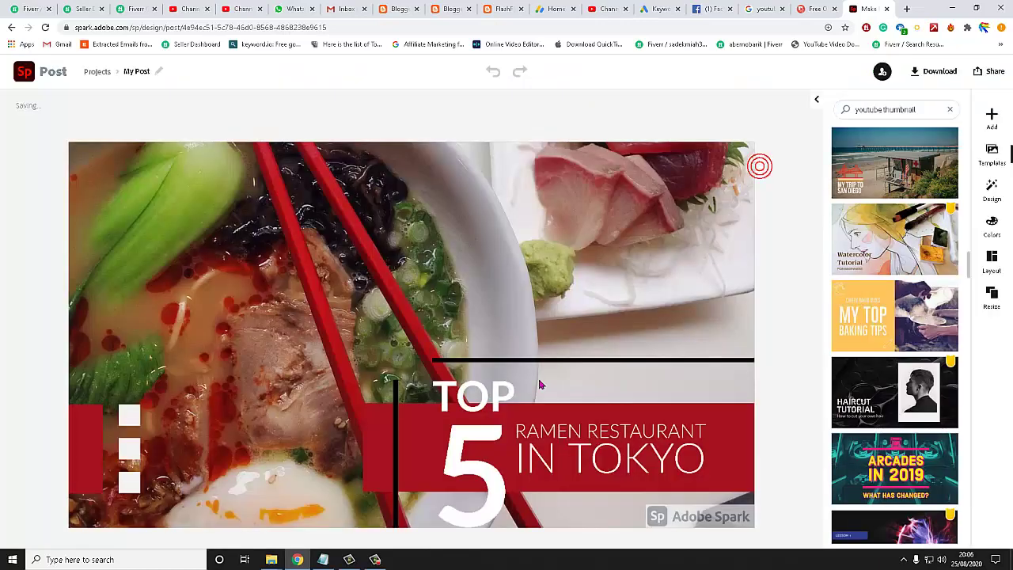
click(532, 345)
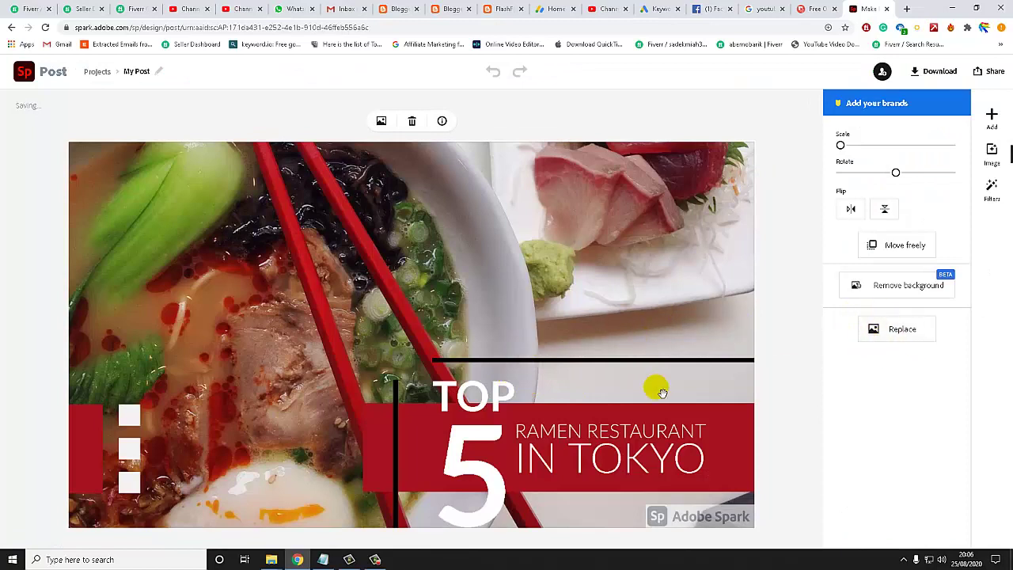
Step: Replace the background with the free 'Ramen' photo of a bowl with halved eggs, shrimp and light-blue chopsticks
click(906, 334)
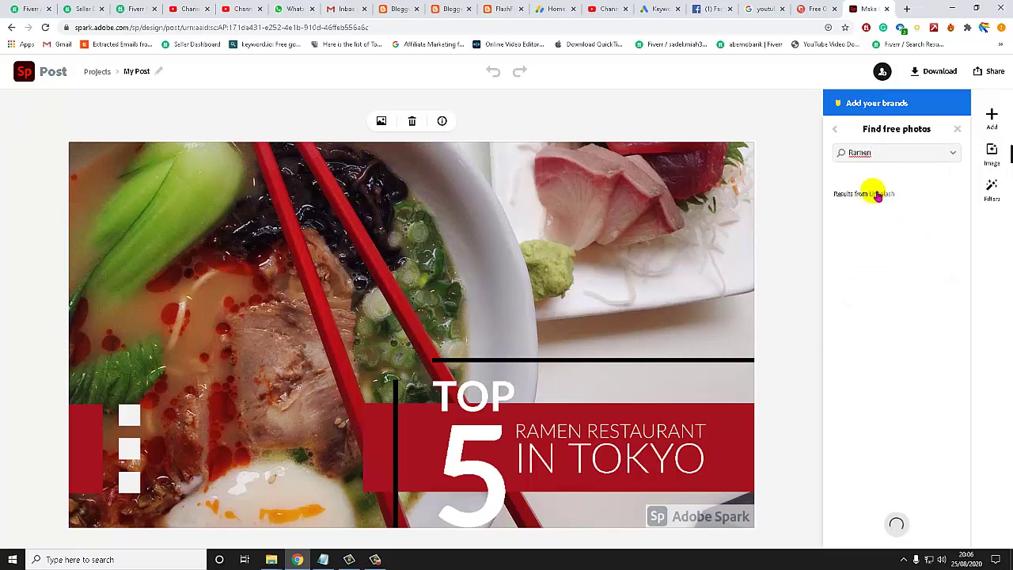
scroll(913, 292, down, 1)
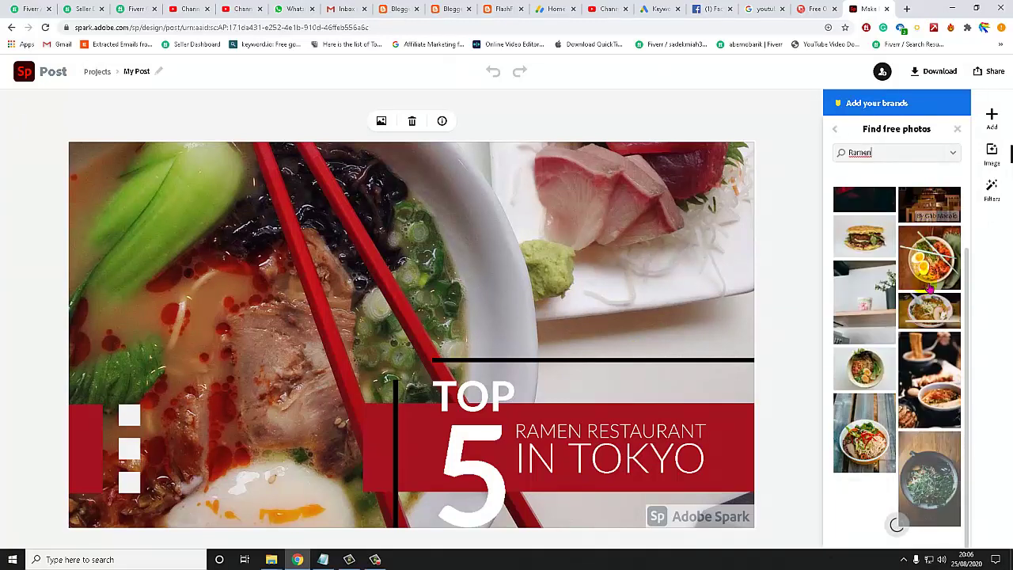
scroll(912, 292, down, 1)
scroll(902, 316, down, 1)
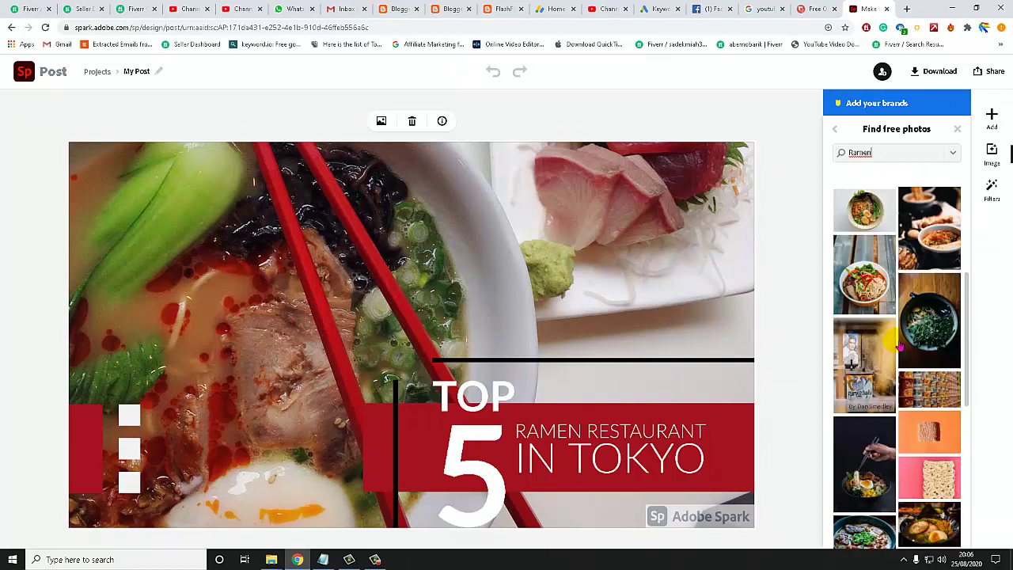
scroll(895, 345, down, 1)
scroll(895, 345, up, 2)
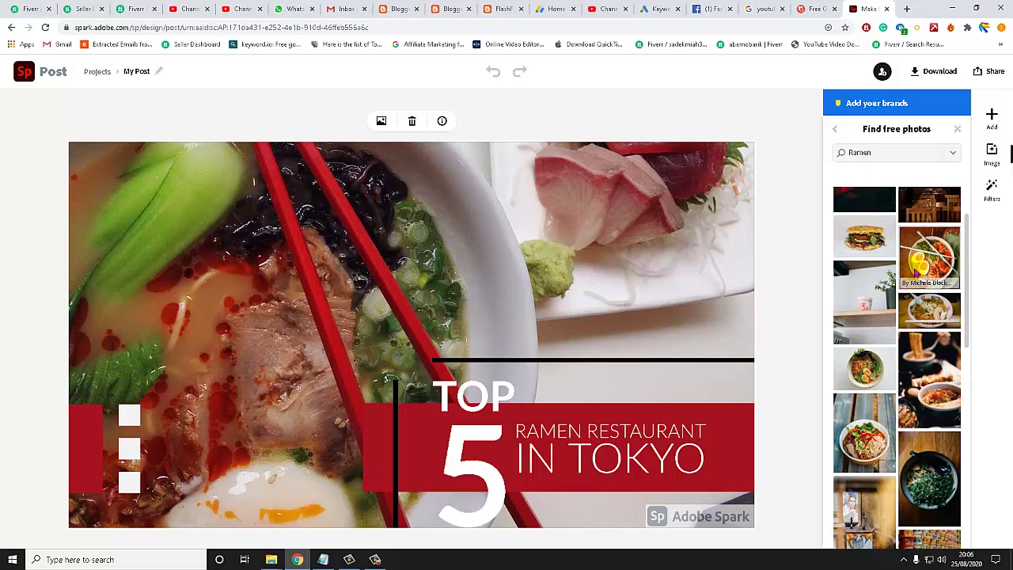
click(924, 269)
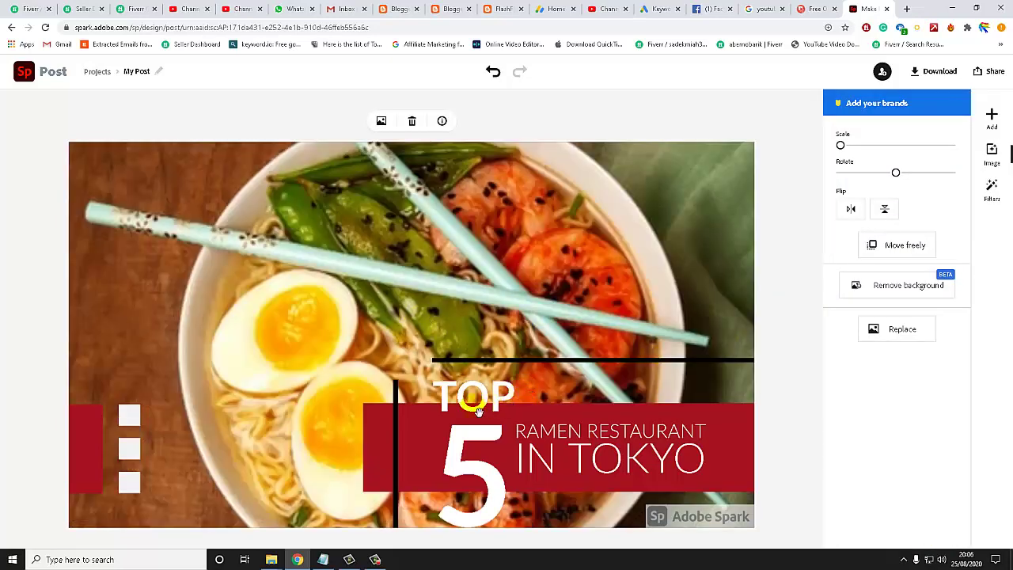
Step: Edit the headline, replacing 'Ramen' with a personal name and 'Tokyo' with 'Bangladesh'
click(569, 441)
click(570, 439)
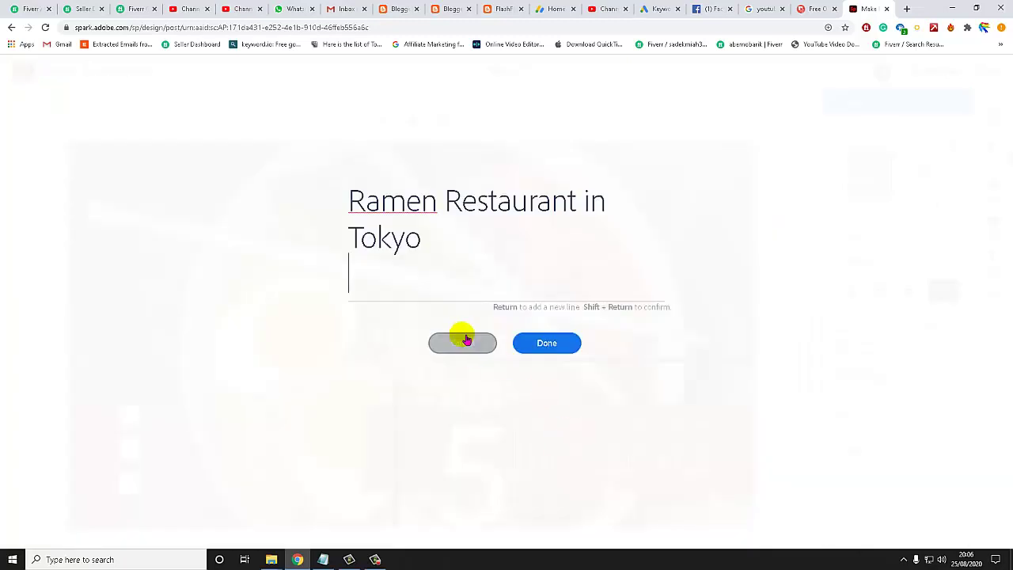
click(400, 209)
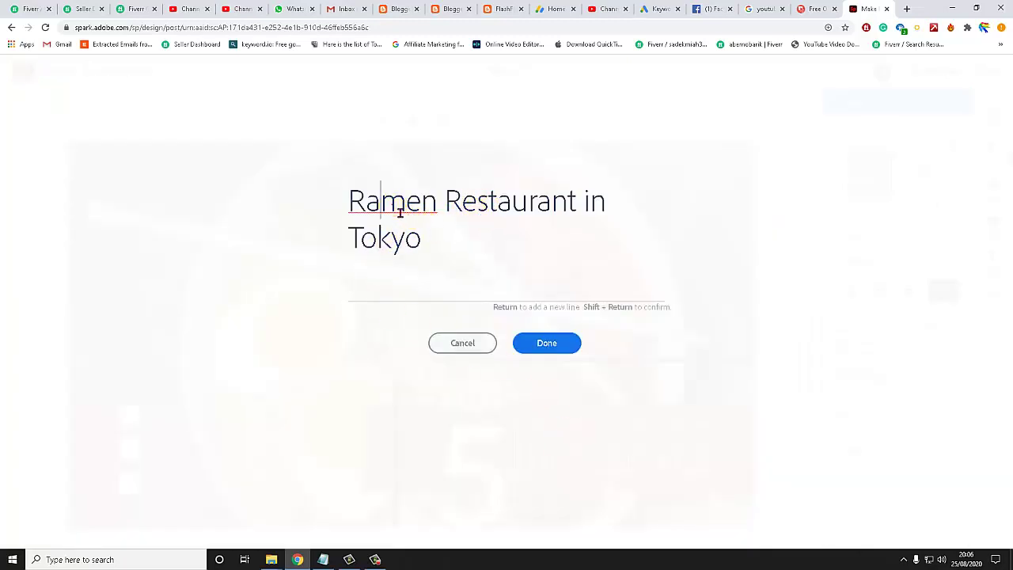
drag(438, 201, 338, 205)
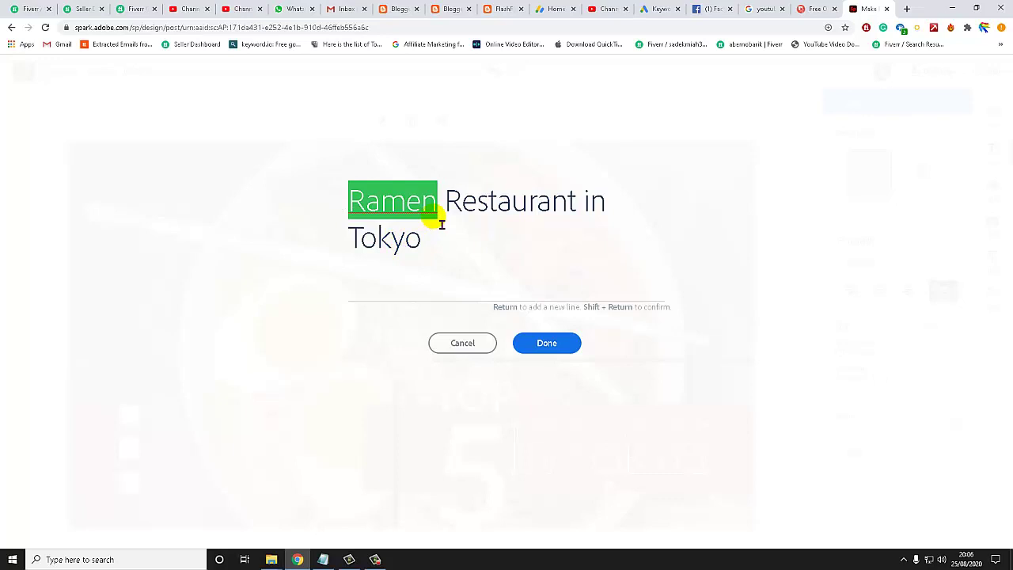
text(Sadek)
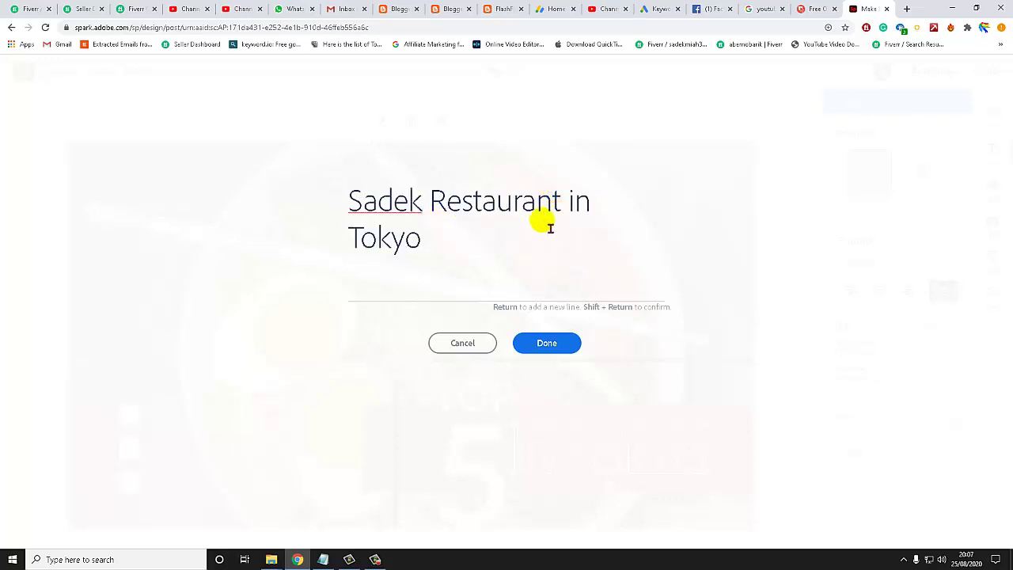
double_click(380, 256)
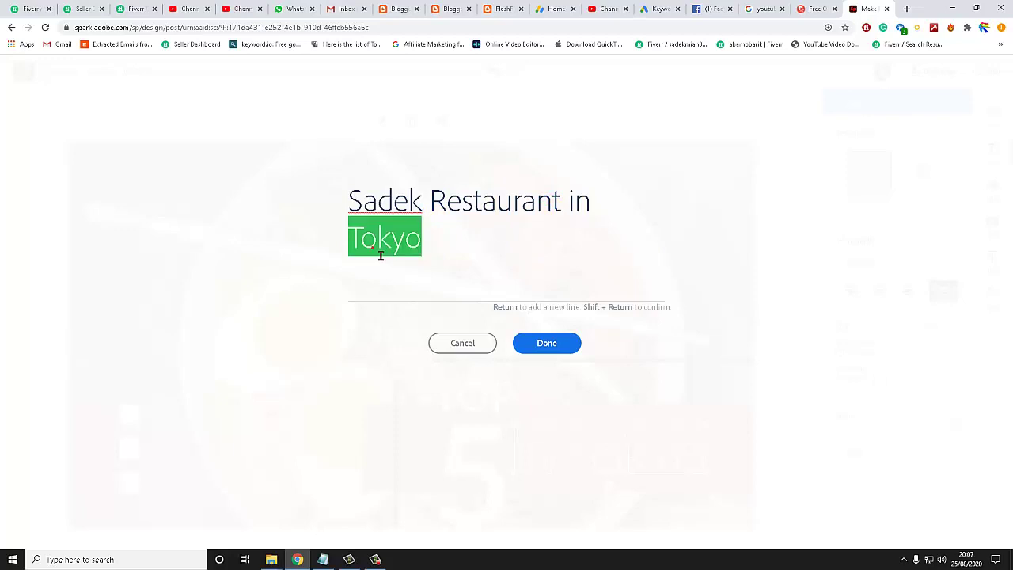
text(Bangladesh)
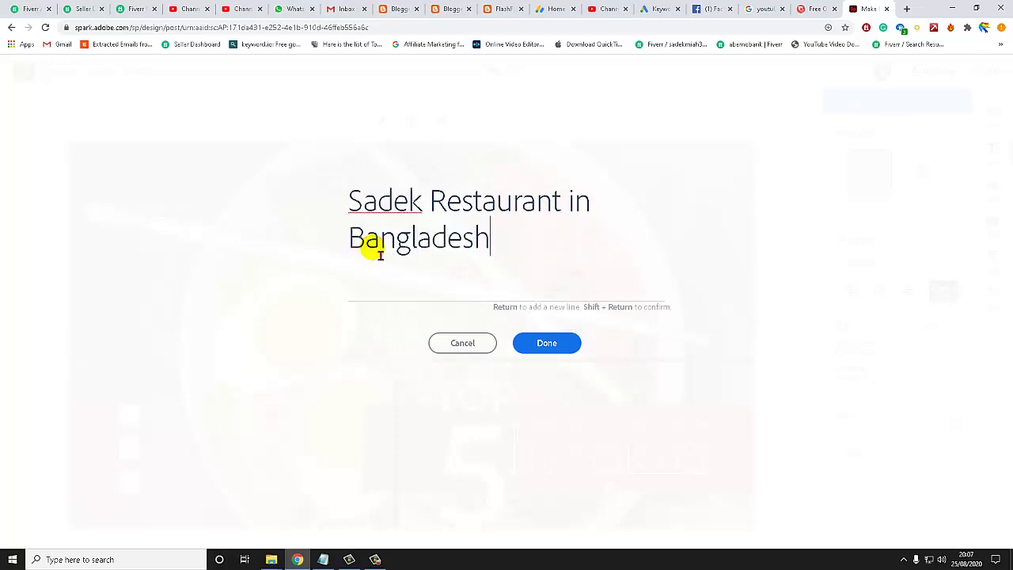
click(540, 343)
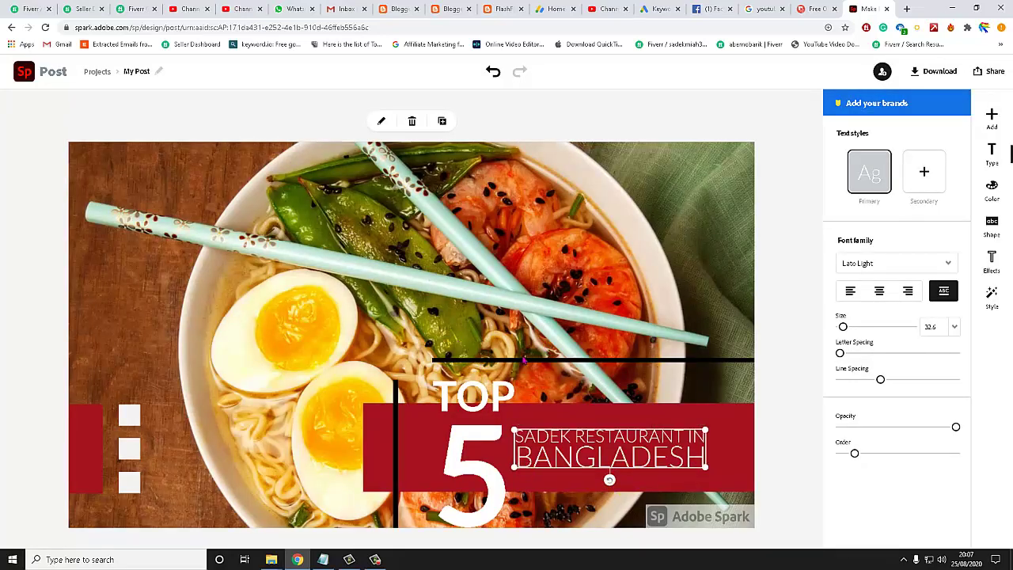
Step: Recolour the top, middle and bottom white squares left of the banner light cyan
click(523, 360)
click(472, 407)
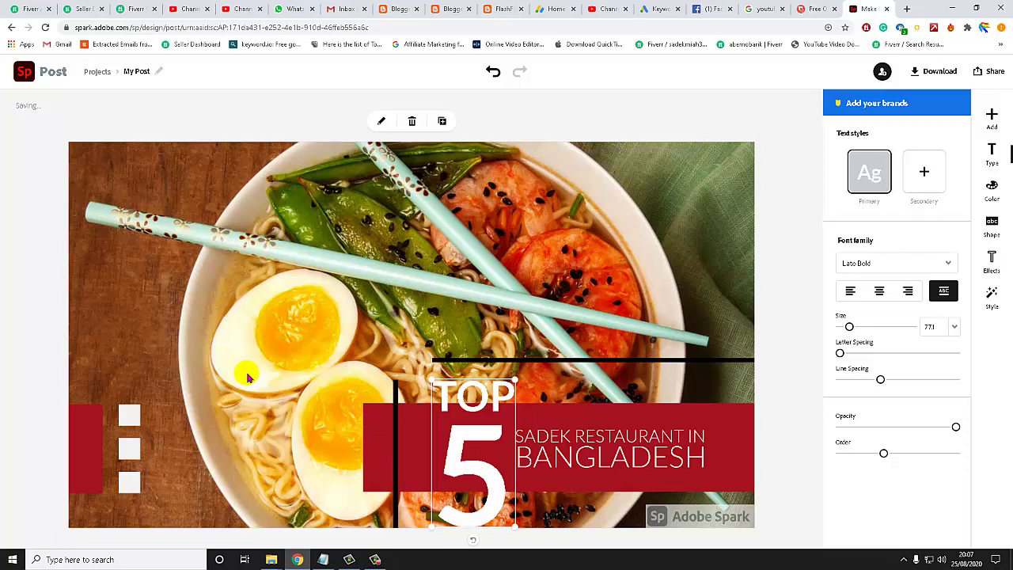
click(133, 420)
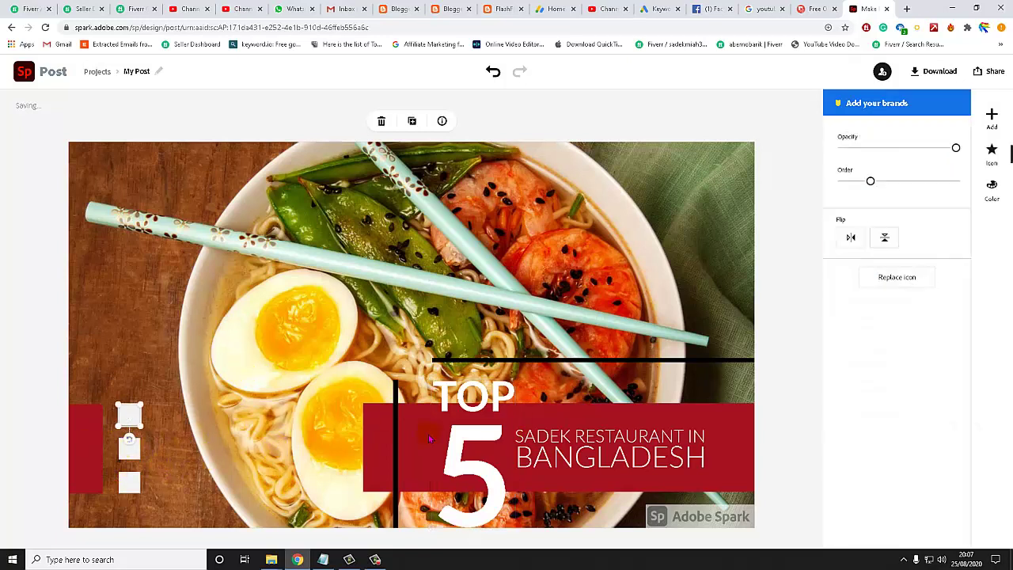
click(1001, 193)
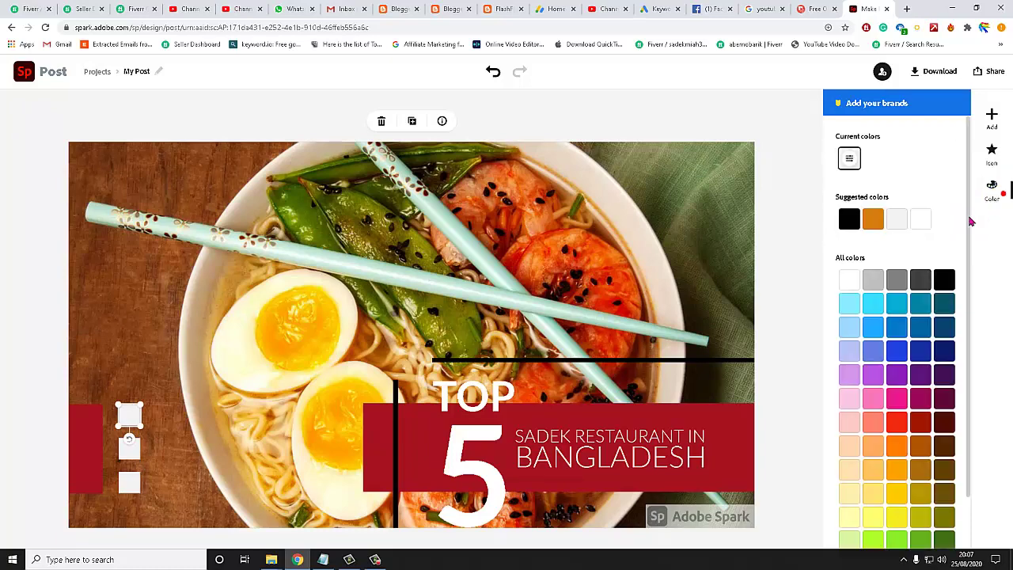
click(849, 303)
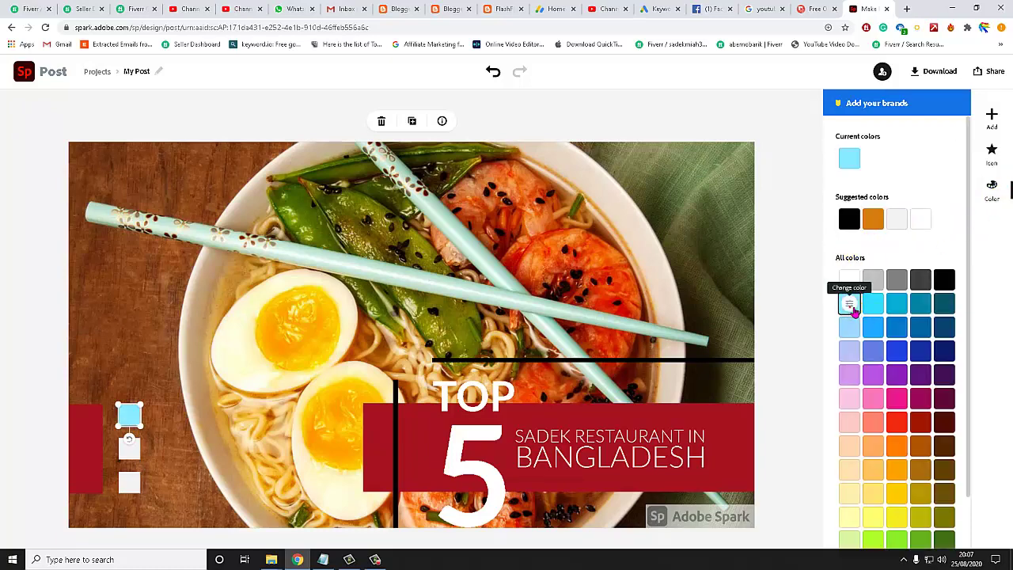
click(133, 455)
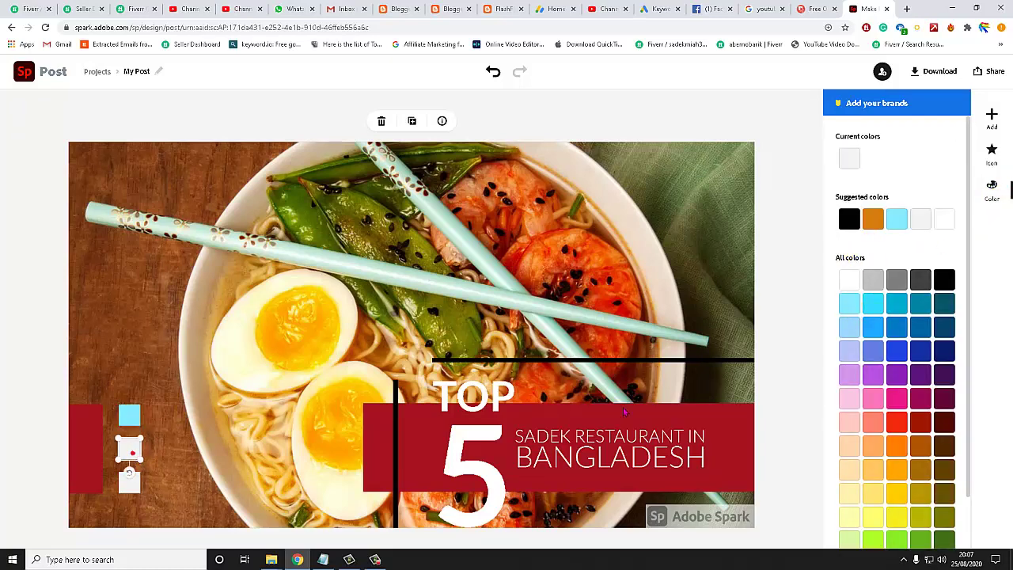
click(877, 309)
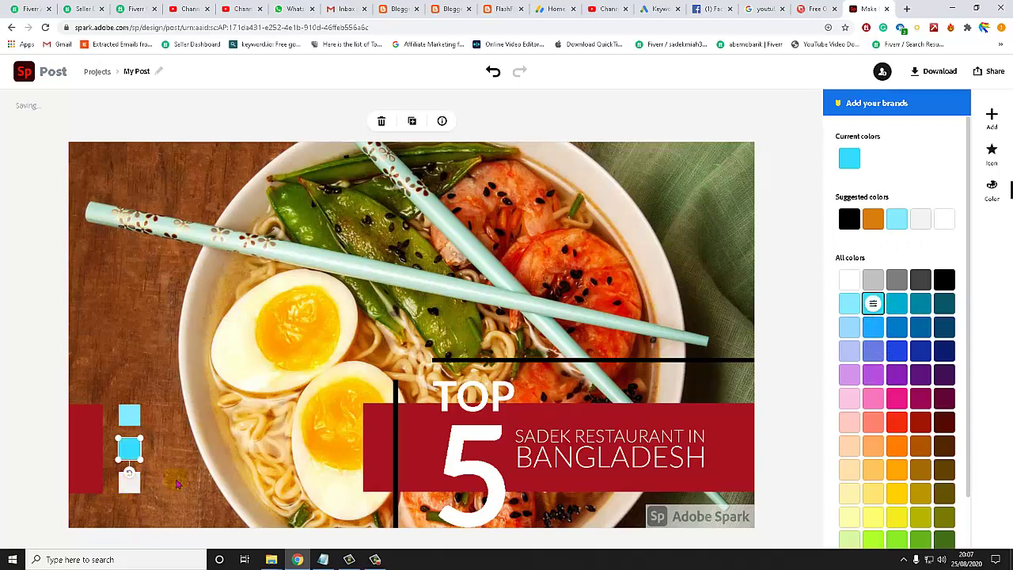
click(130, 480)
click(872, 327)
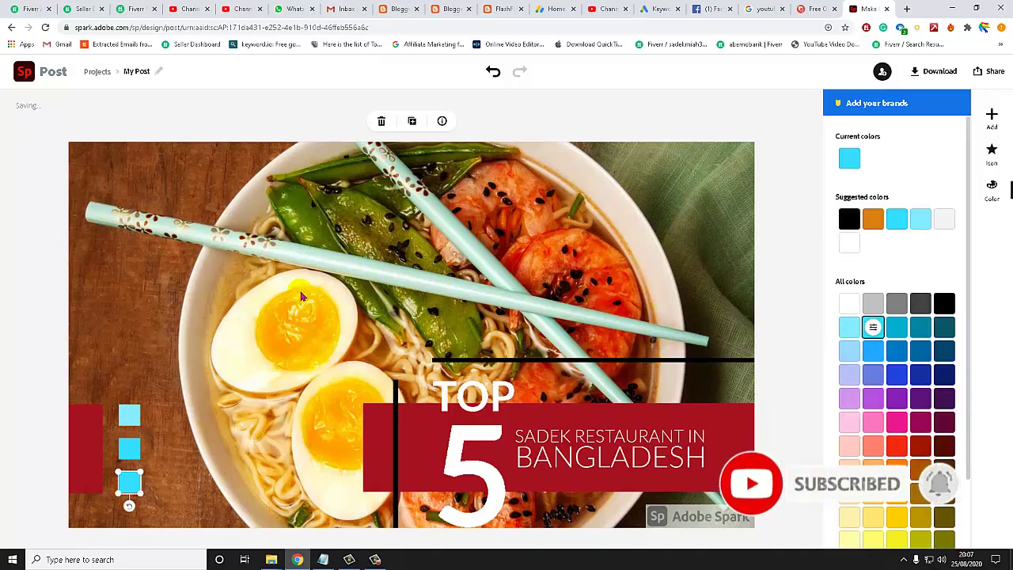
click(182, 297)
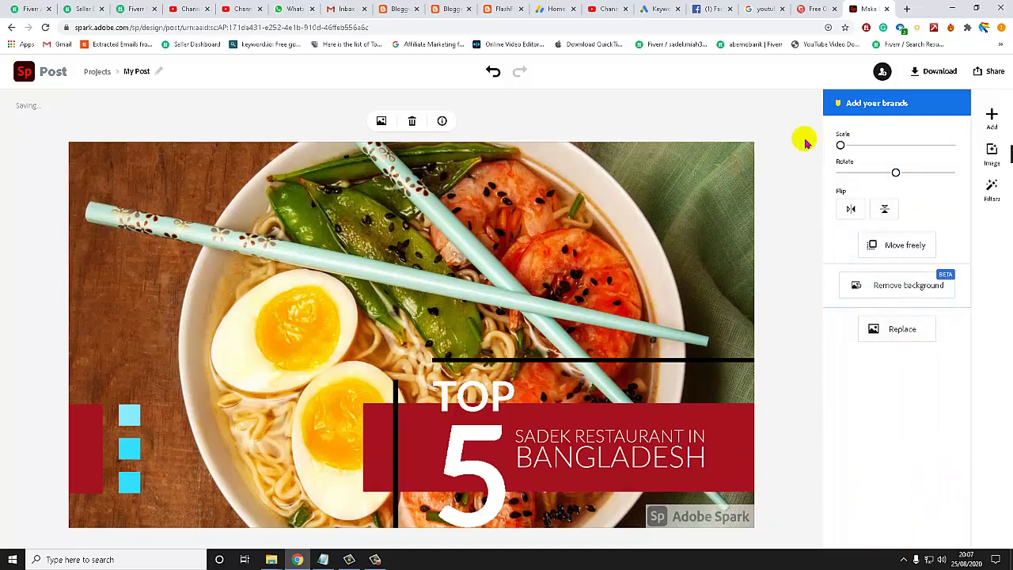
Step: Export the thumbnail in JPG format and save it to Downloads as My Post.jpg
click(941, 72)
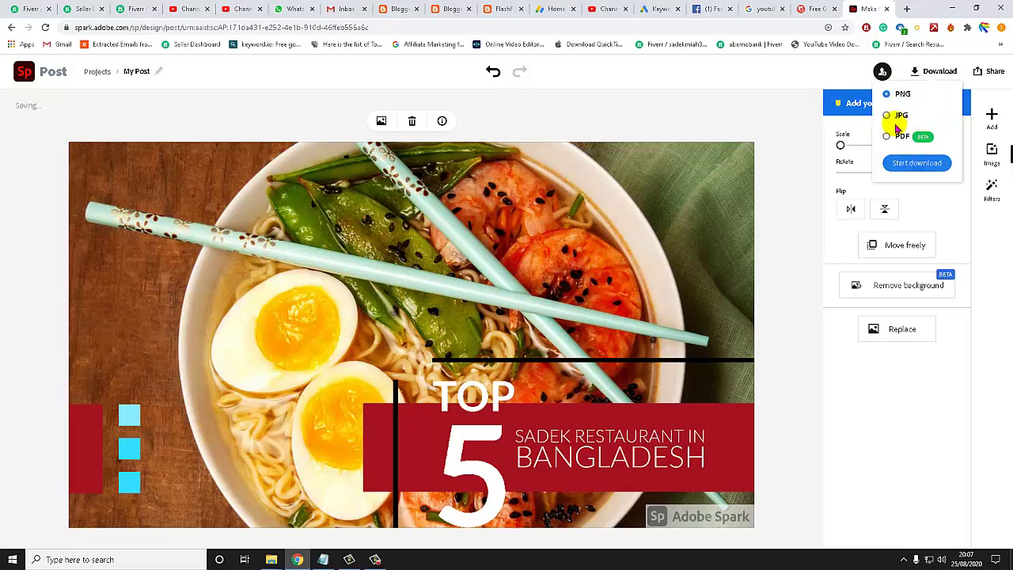
click(897, 117)
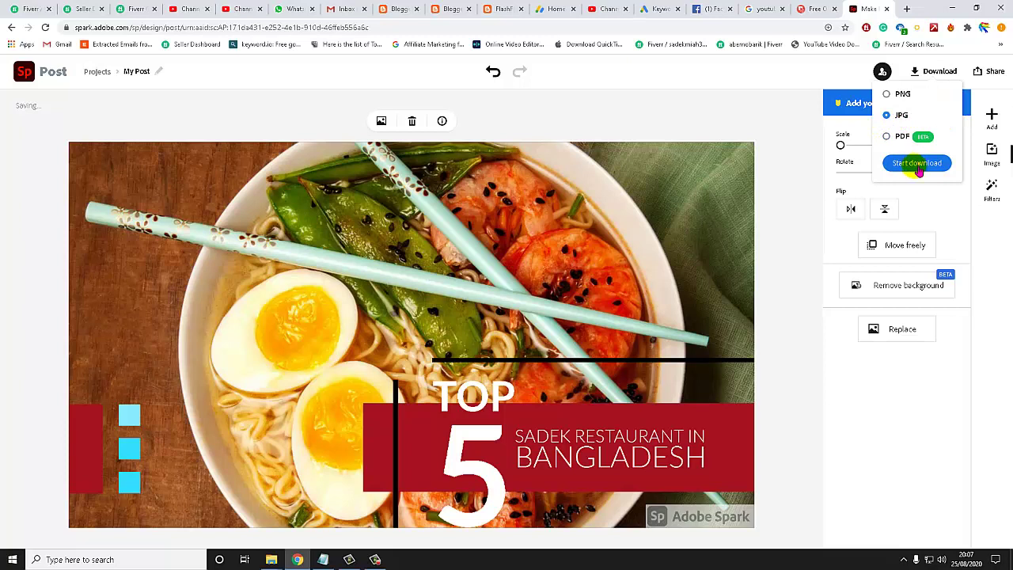
click(918, 166)
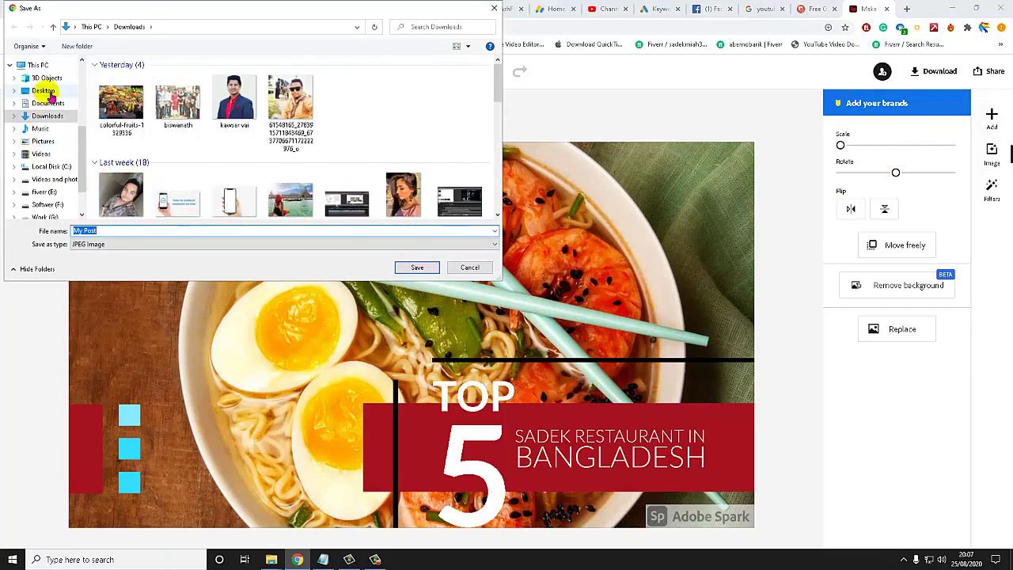
click(411, 266)
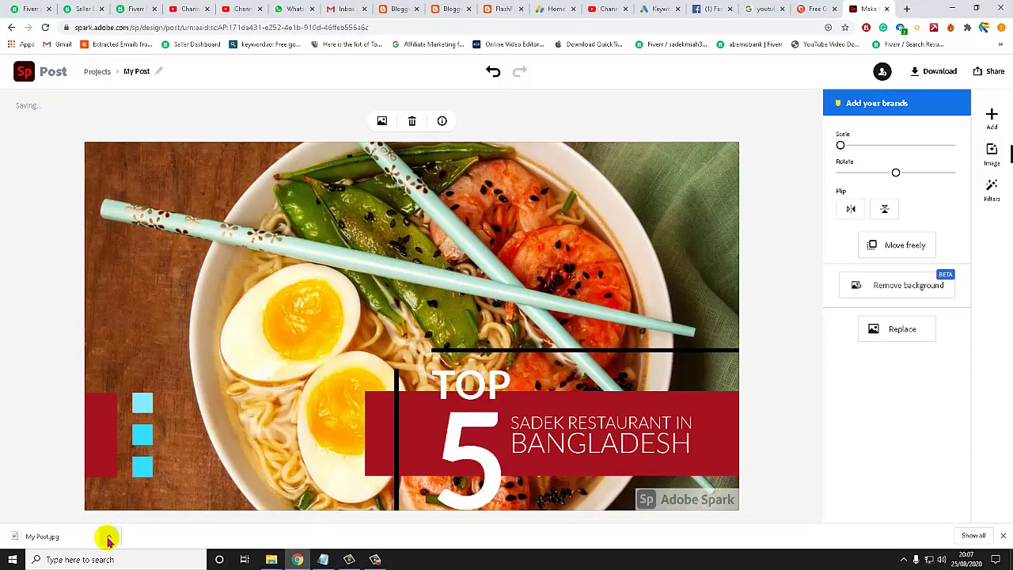
click(77, 539)
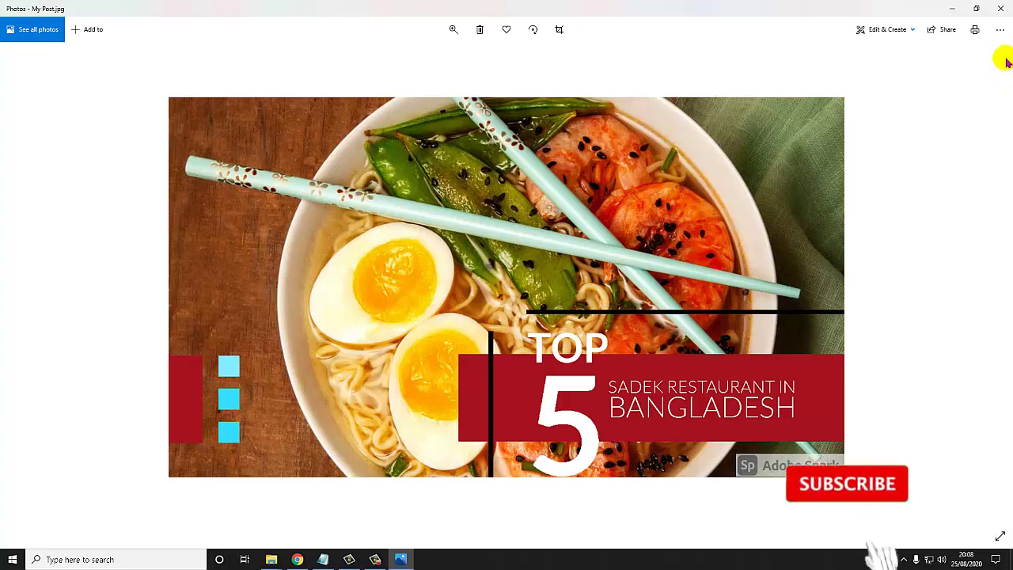
click(1000, 8)
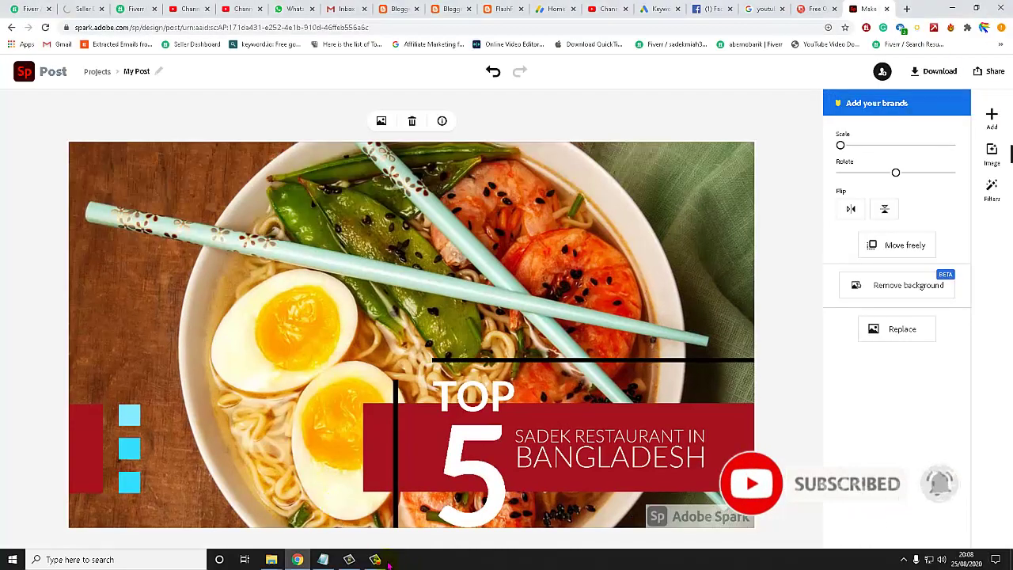